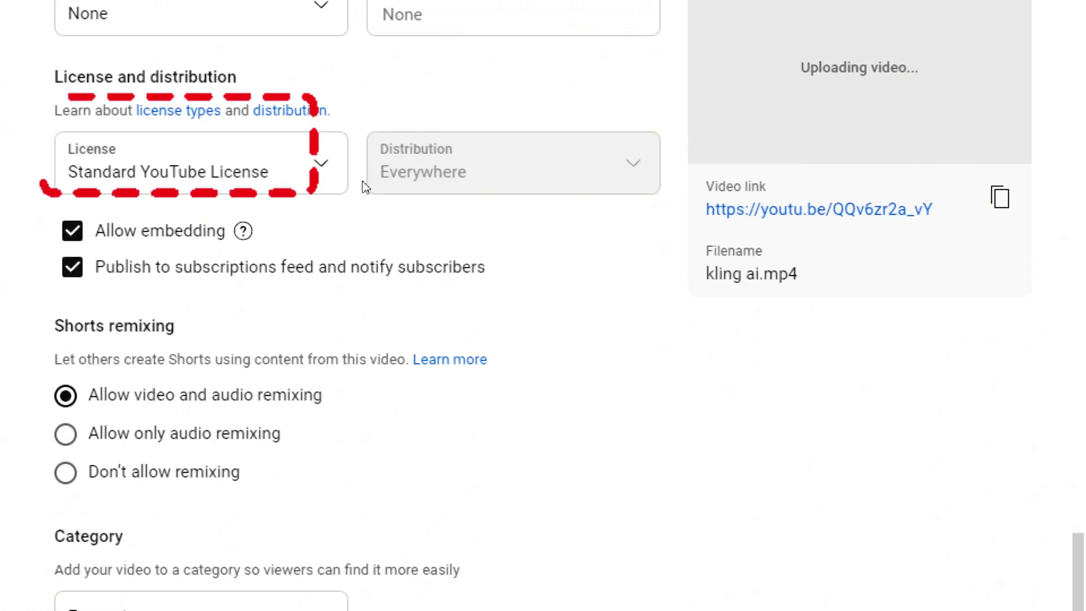
- Choose Creative Commons - Attribution from the upload's License dropdown
left_click(255, 163)
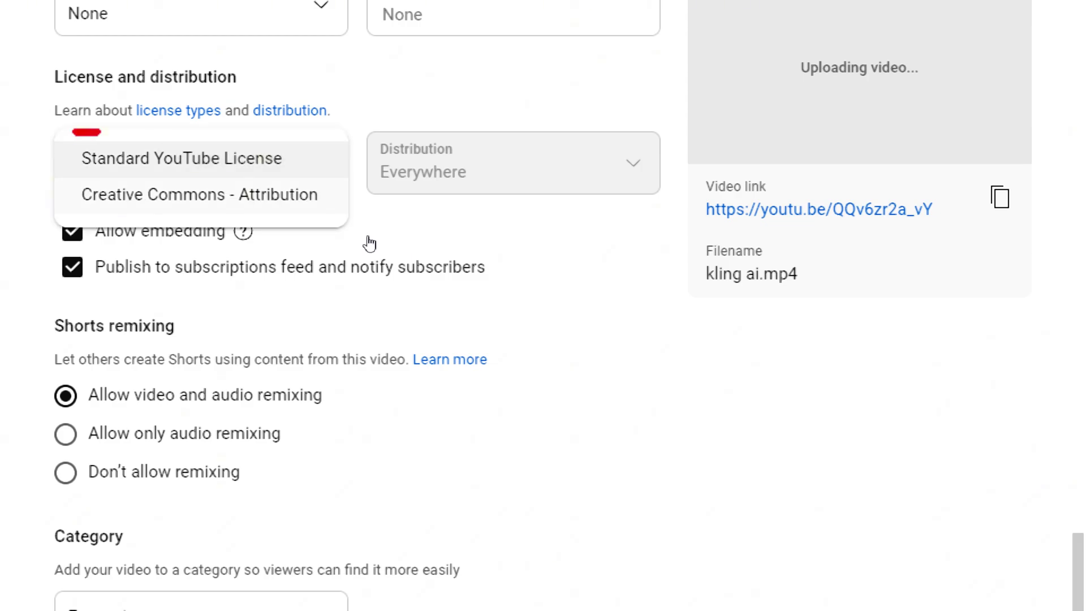
left_click(200, 195)
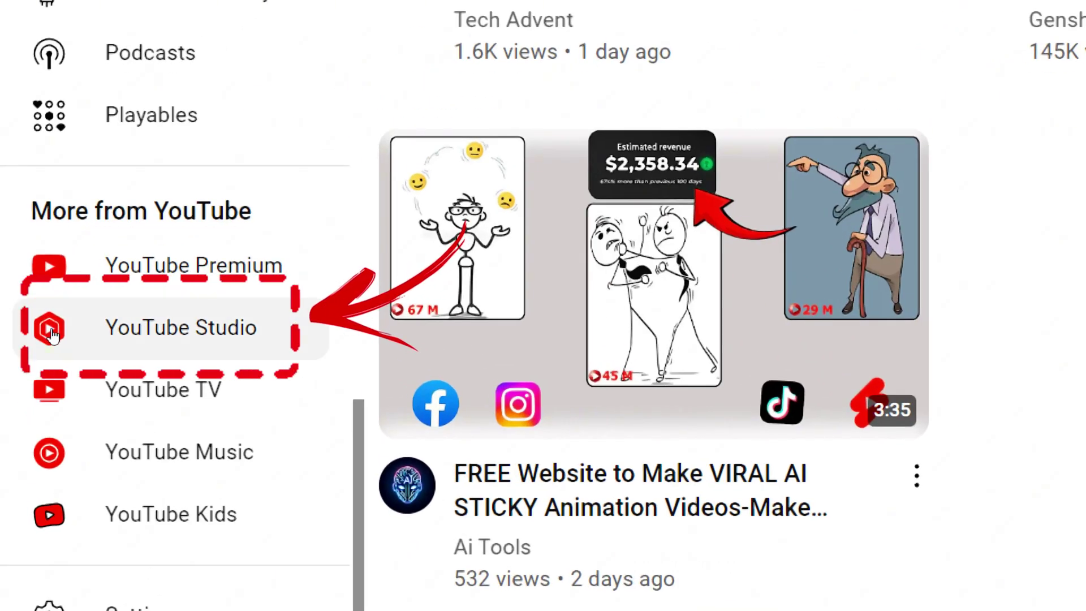
- Go to Studio's Customization > Basic info and select the whole channel description text
left_click(81, 336)
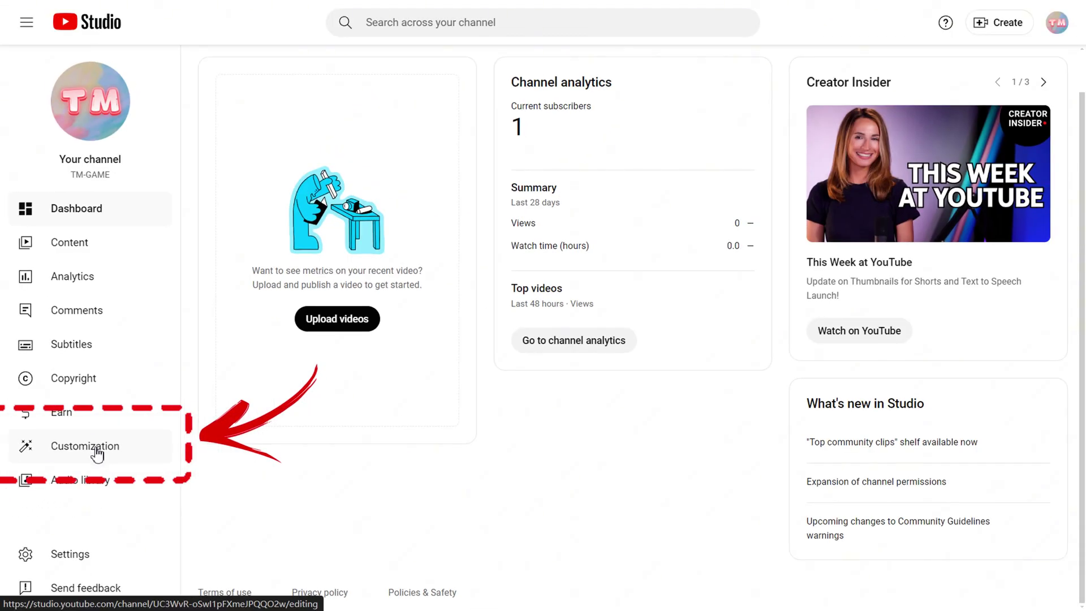
left_click(98, 454)
left_click(371, 123)
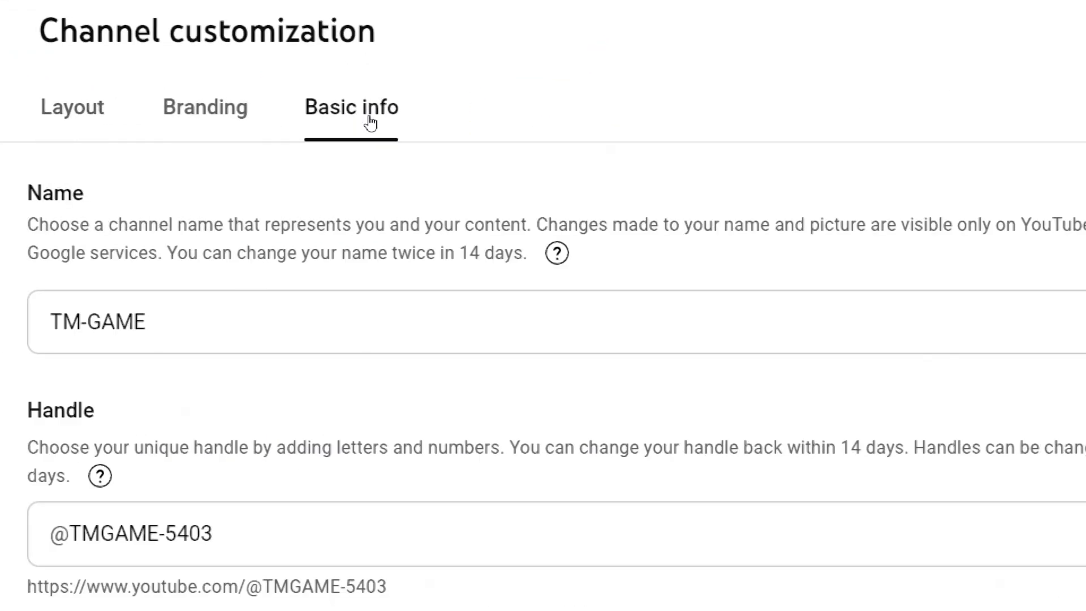
scroll(373, 272, "down", 1)
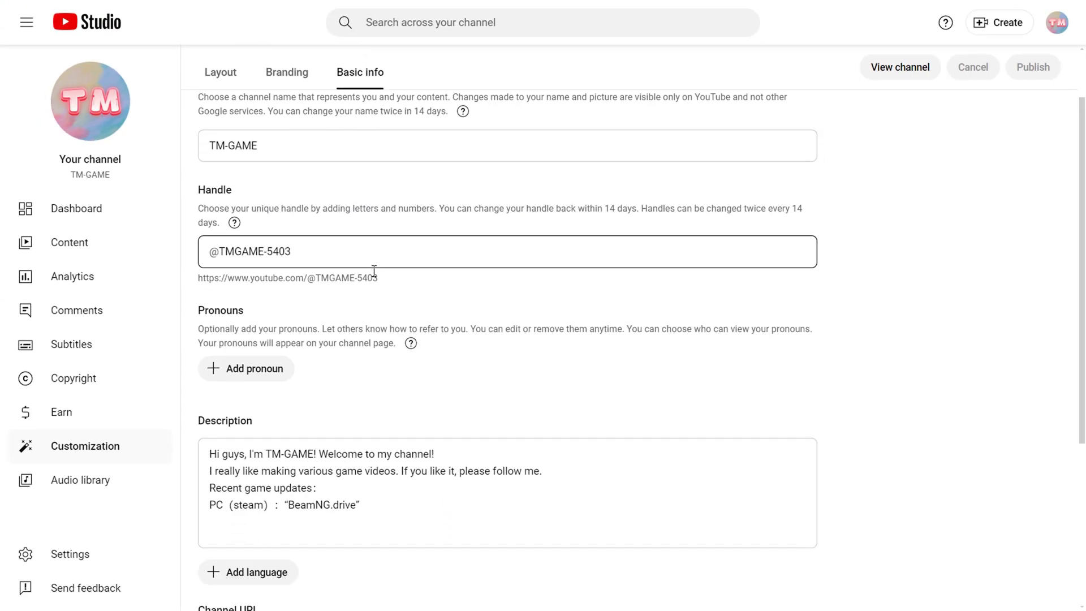
scroll(373, 272, "down", 1)
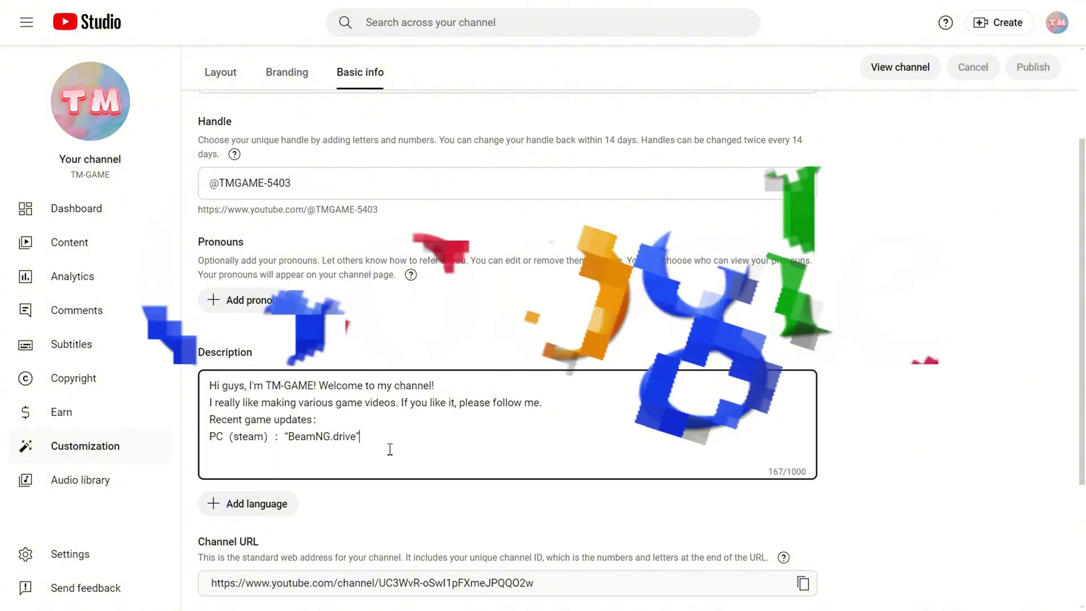
left_click_drag(397, 449, 187, 367)
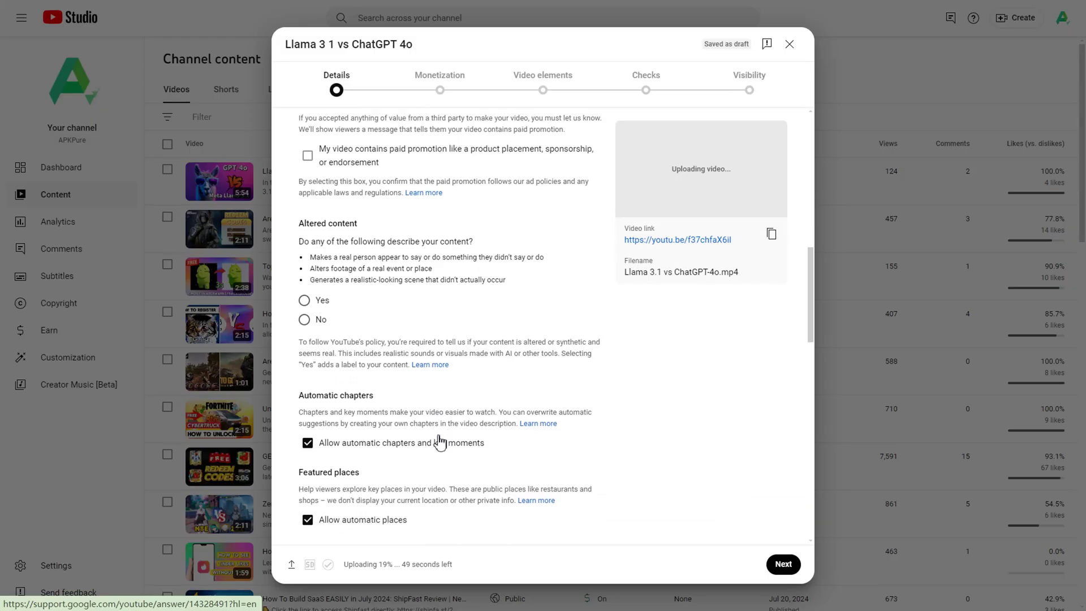
scroll(388, 274, "down", 2)
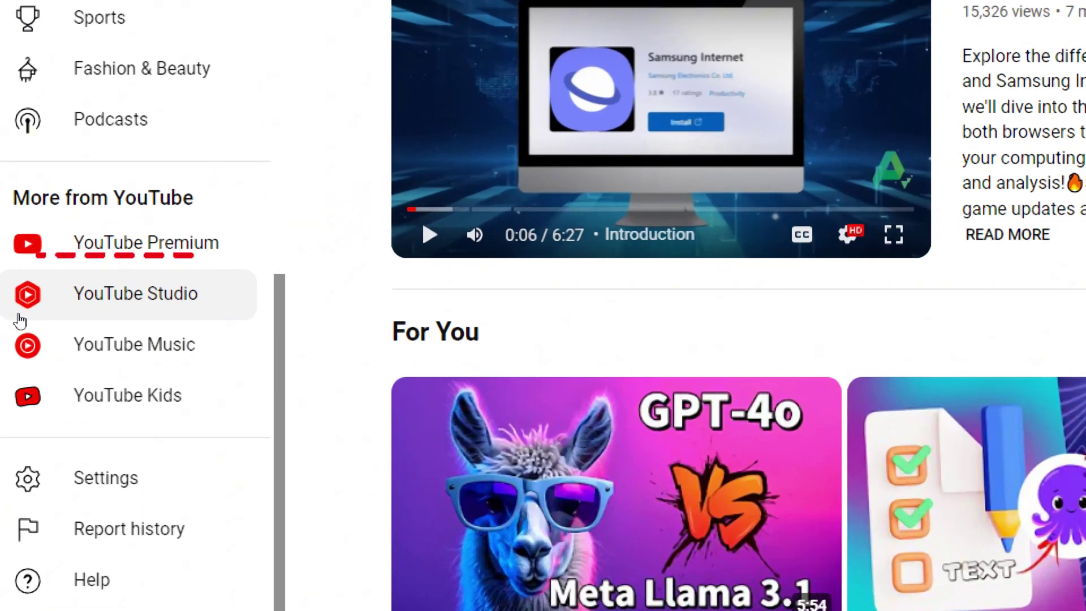
- Review the automatic chapters option and Monetization ad defaults under Upload defaults' Advanced settings
left_click(66, 311)
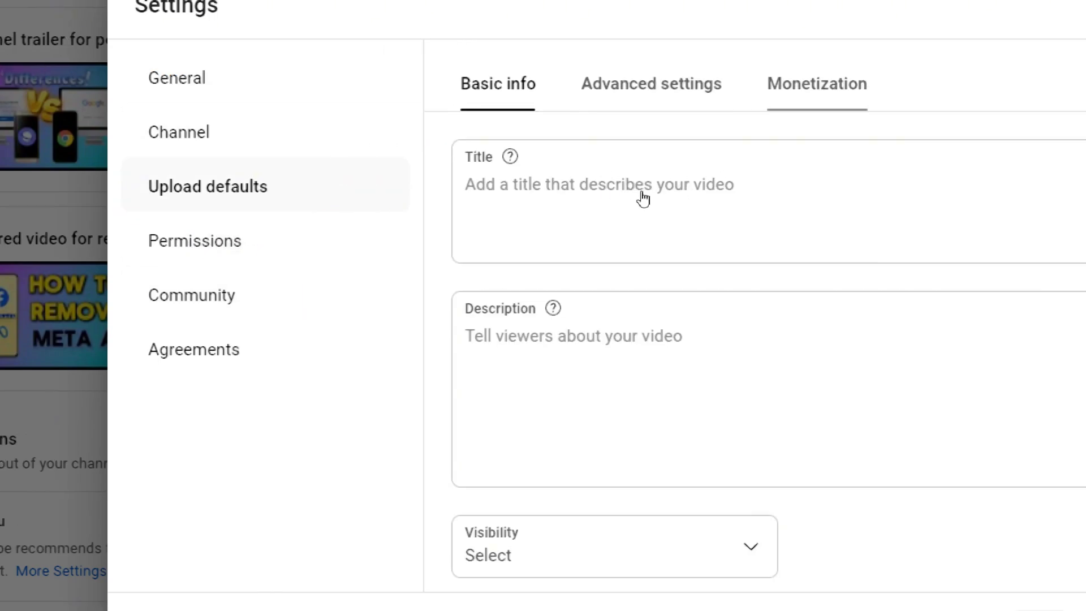
left_click(651, 83)
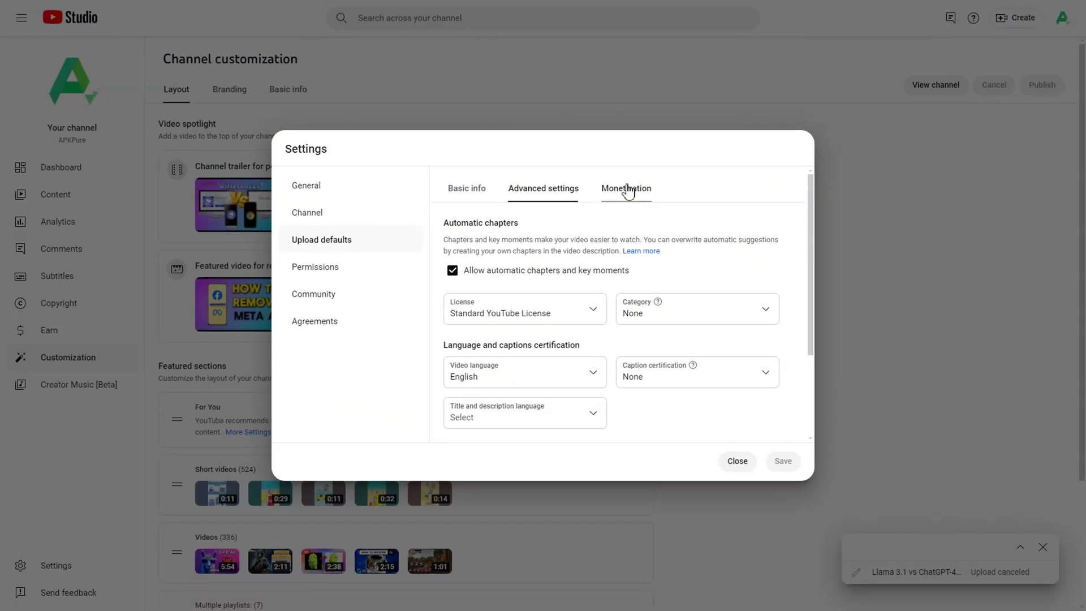
left_click(628, 190)
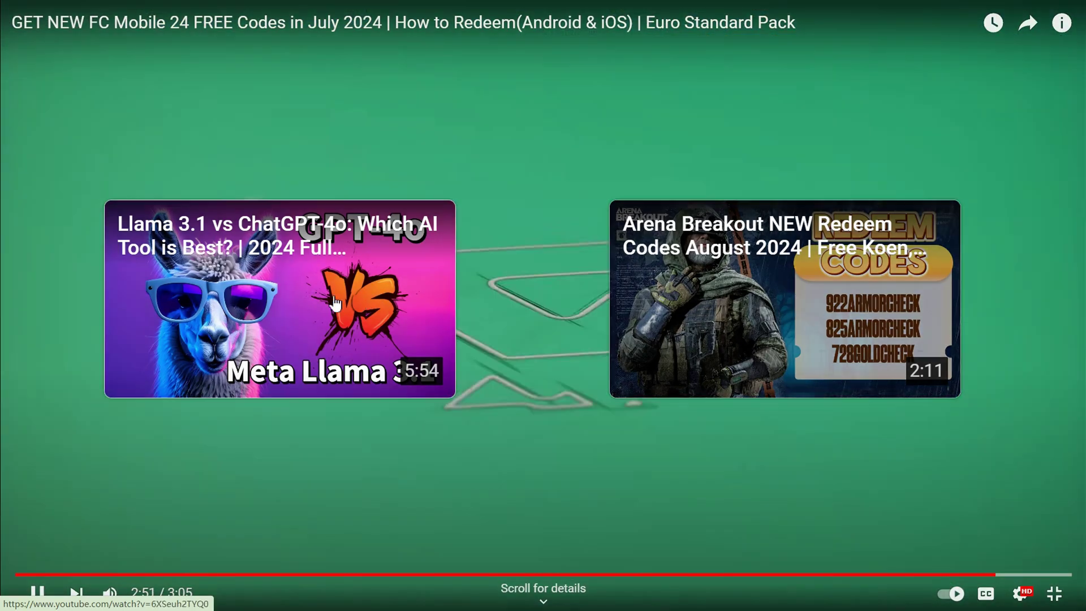
- Play the Llama 3.1 vs ChatGPT-4o video from the FC Mobile video's end screen
left_click(333, 298)
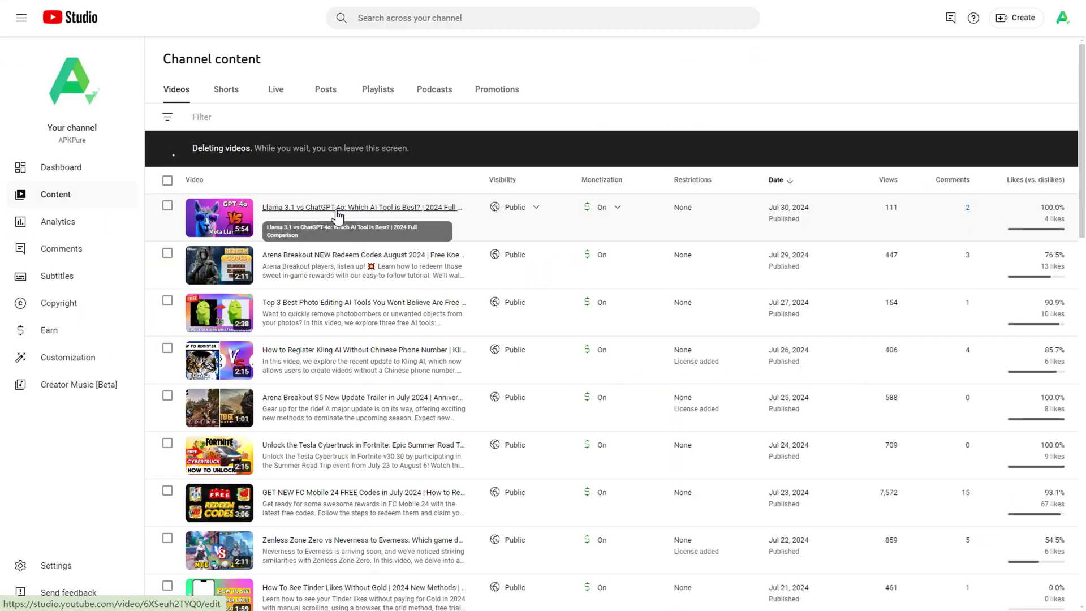
- Add a 'Choose specific video' element to the Llama 3.1 video's end screen in the Editor
left_click(337, 215)
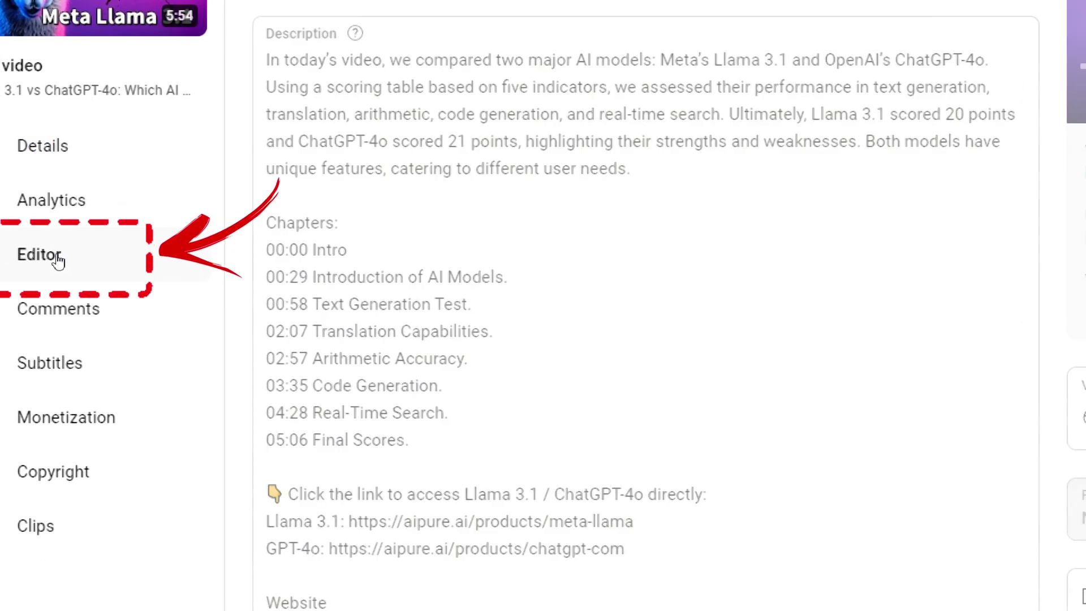
left_click(57, 260)
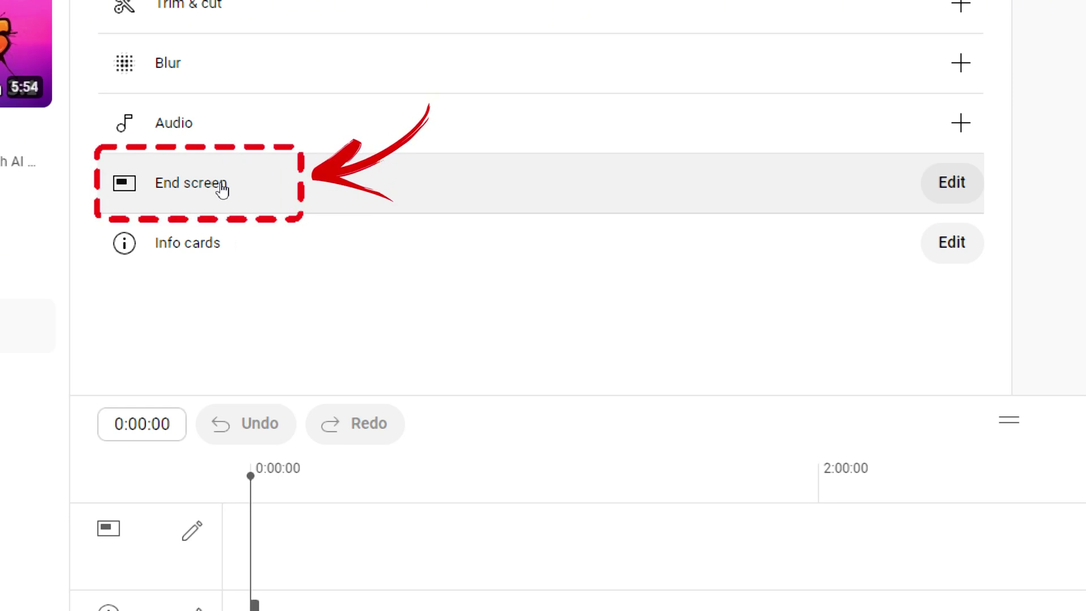
left_click(221, 188)
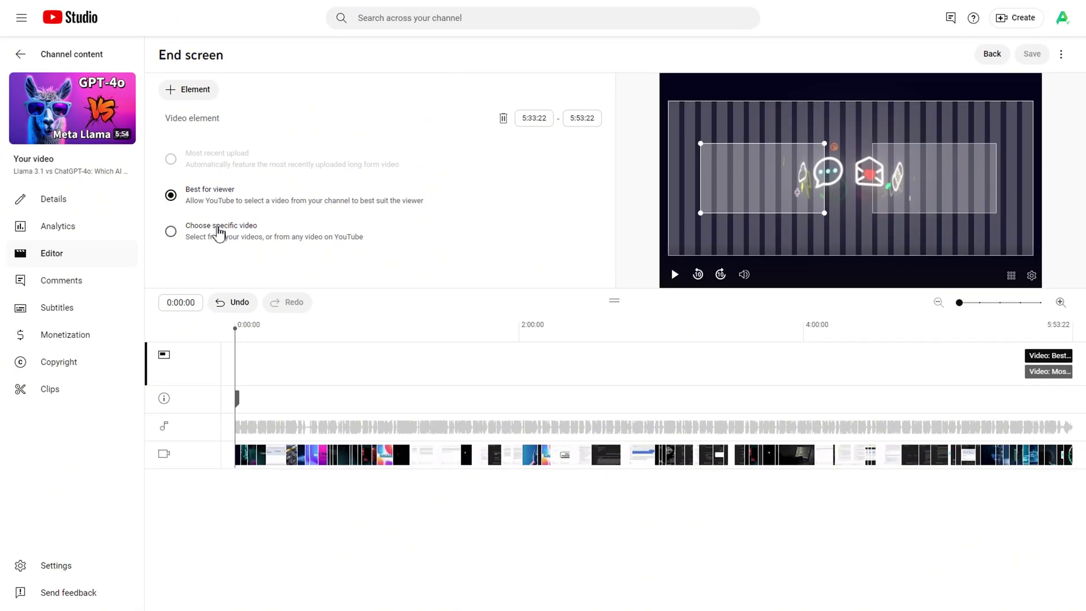
left_click(218, 231)
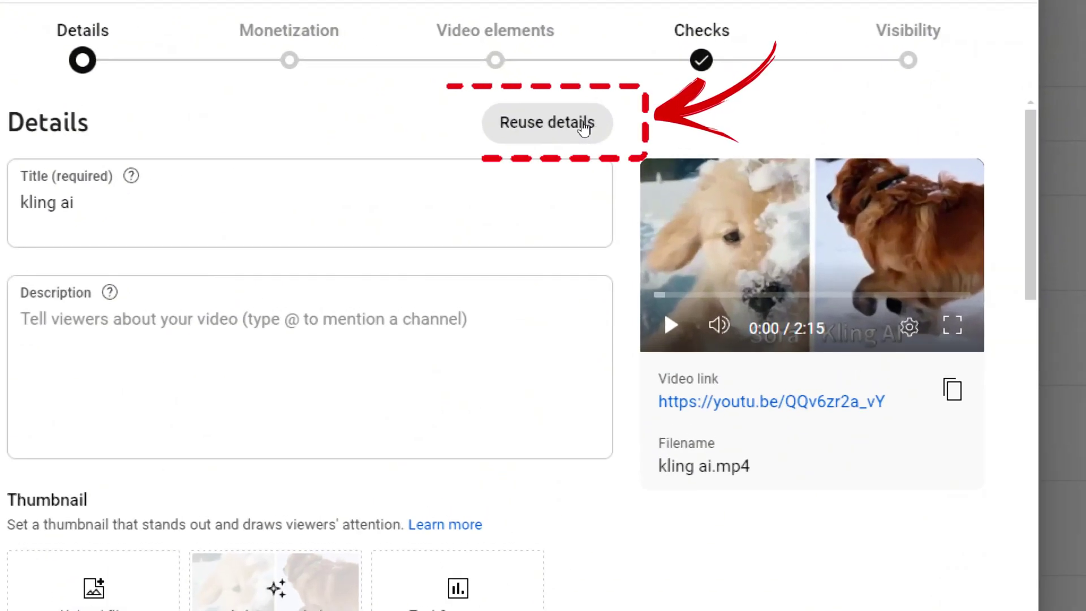
- Use Reuse details on the kling ai upload to pull details from the Llama 3.1 video
left_click(577, 122)
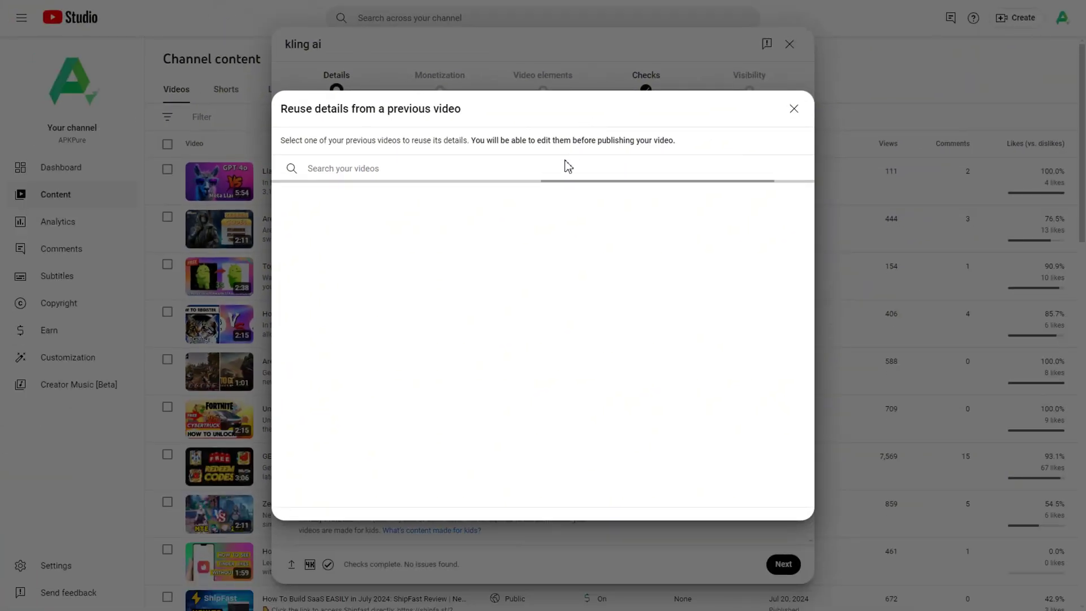
key("Escape")
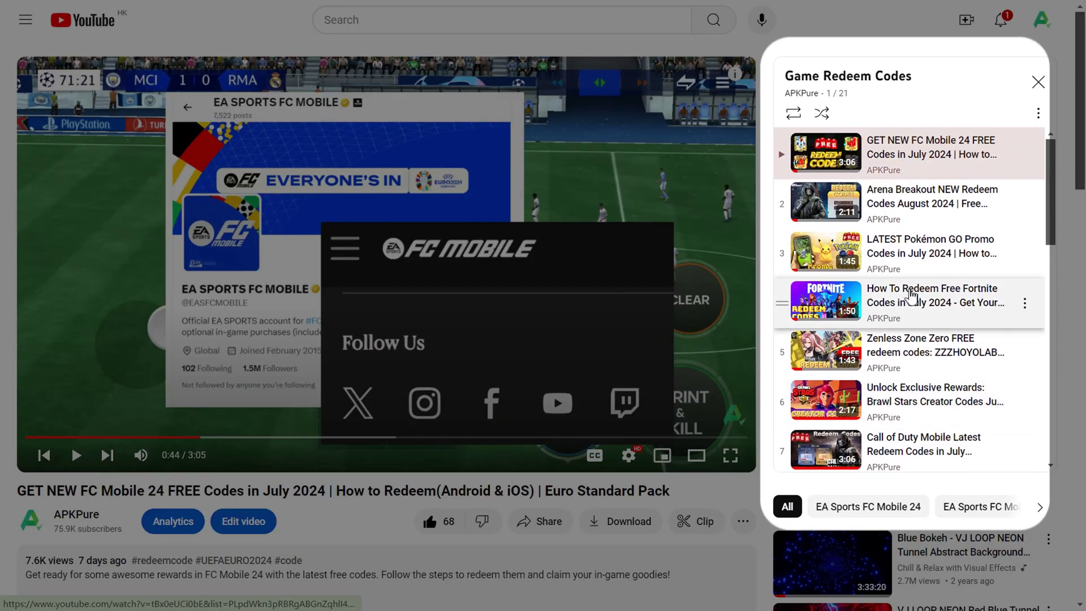
scroll(912, 296, "down", 2)
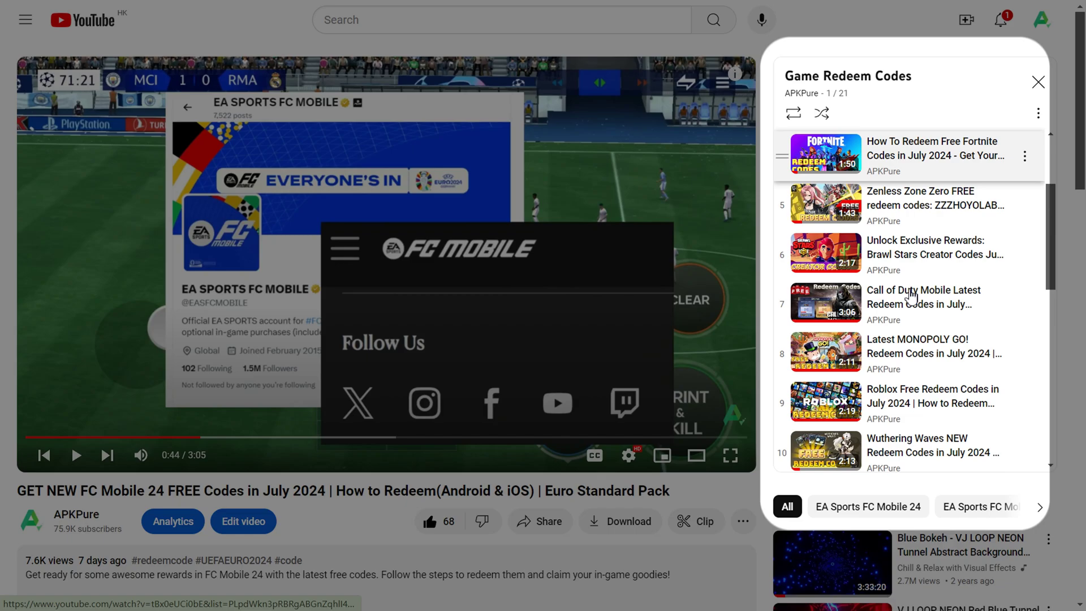
scroll(911, 296, "up", 2)
scroll(911, 295, "down", 3)
scroll(912, 295, "down", 1)
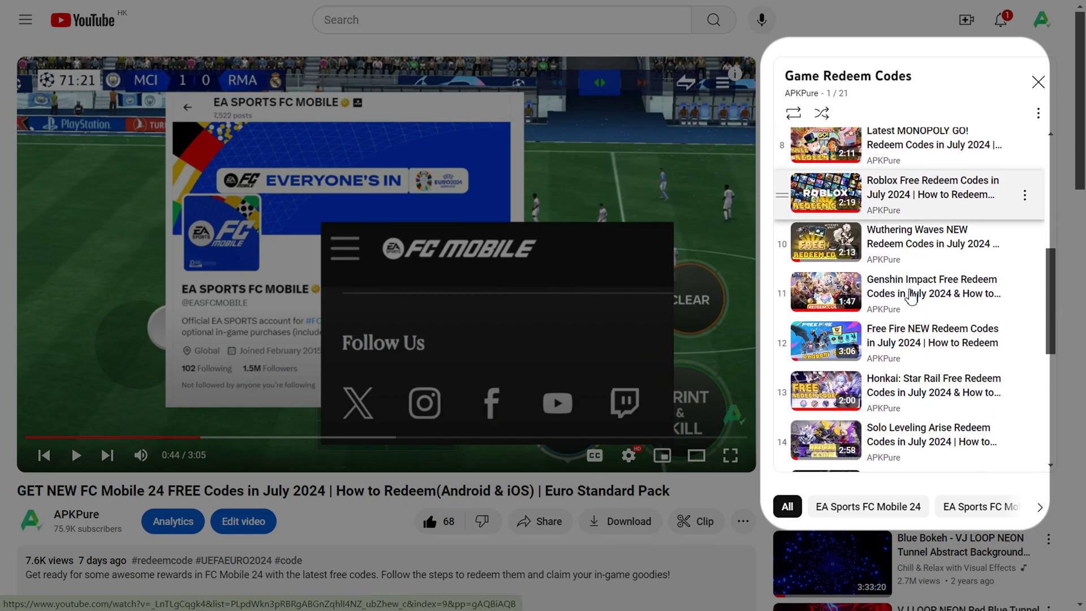
scroll(912, 295, "down", 3)
scroll(912, 296, "down", 1)
scroll(912, 296, "down", 1)
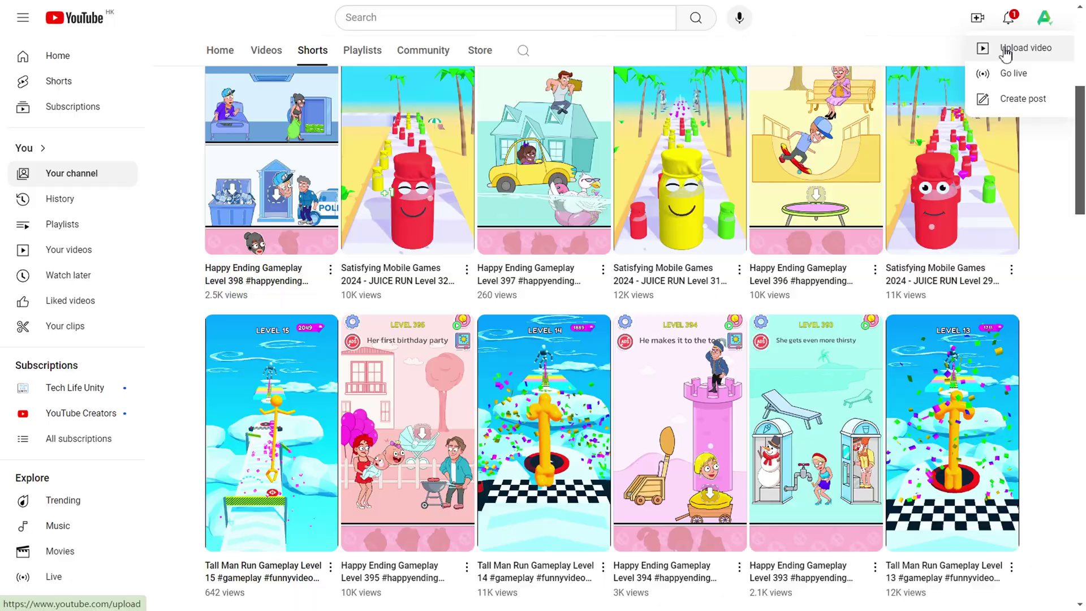
- Start a new Short upload and advance to its Video elements step
left_click(1006, 53)
left_click(440, 106)
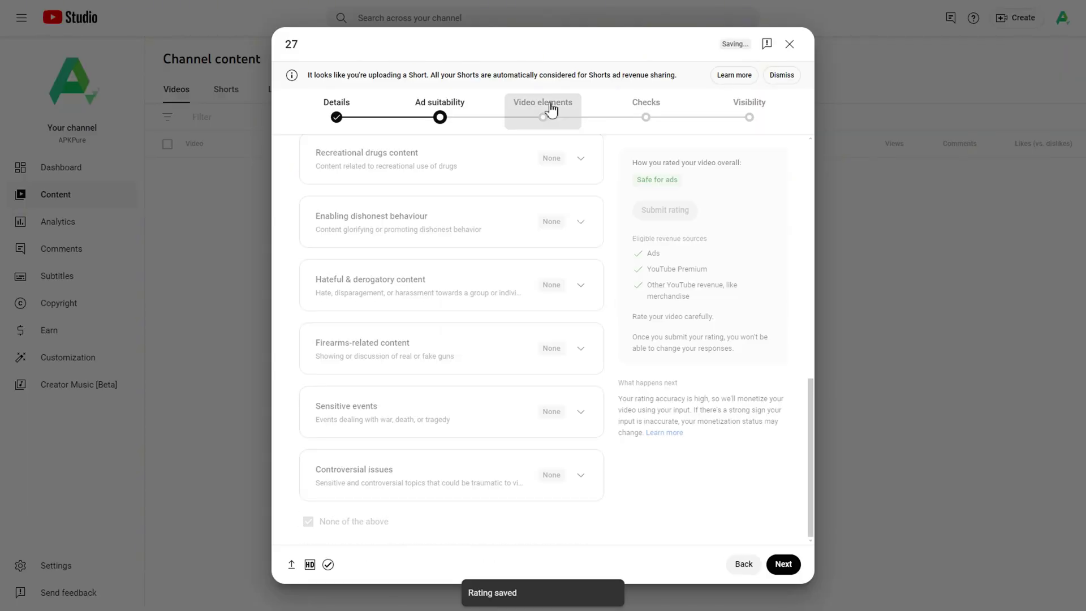
left_click(550, 106)
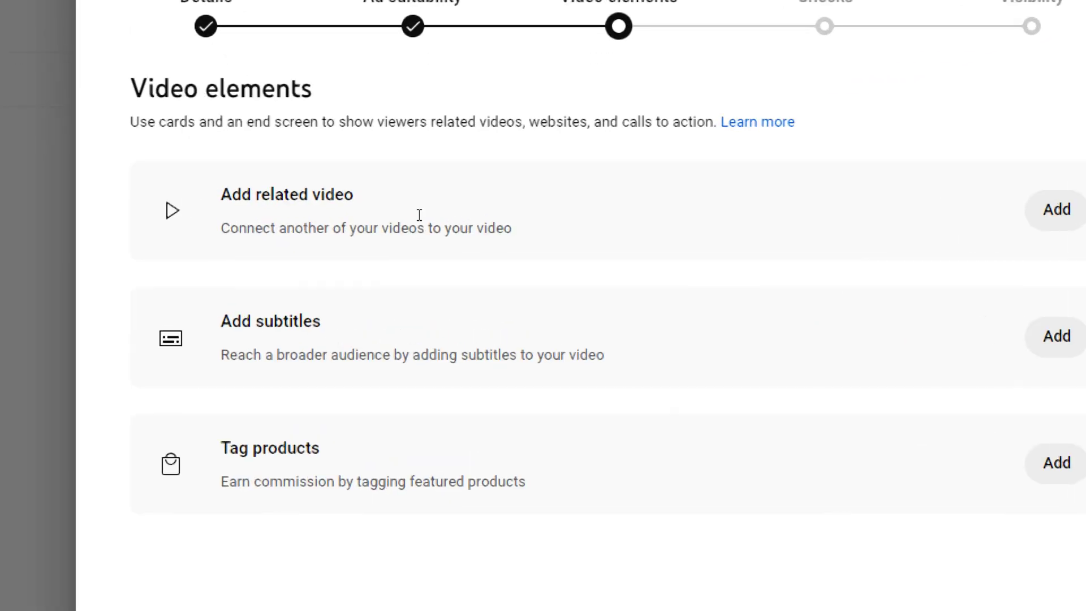
scroll(628, 340, "down", 2)
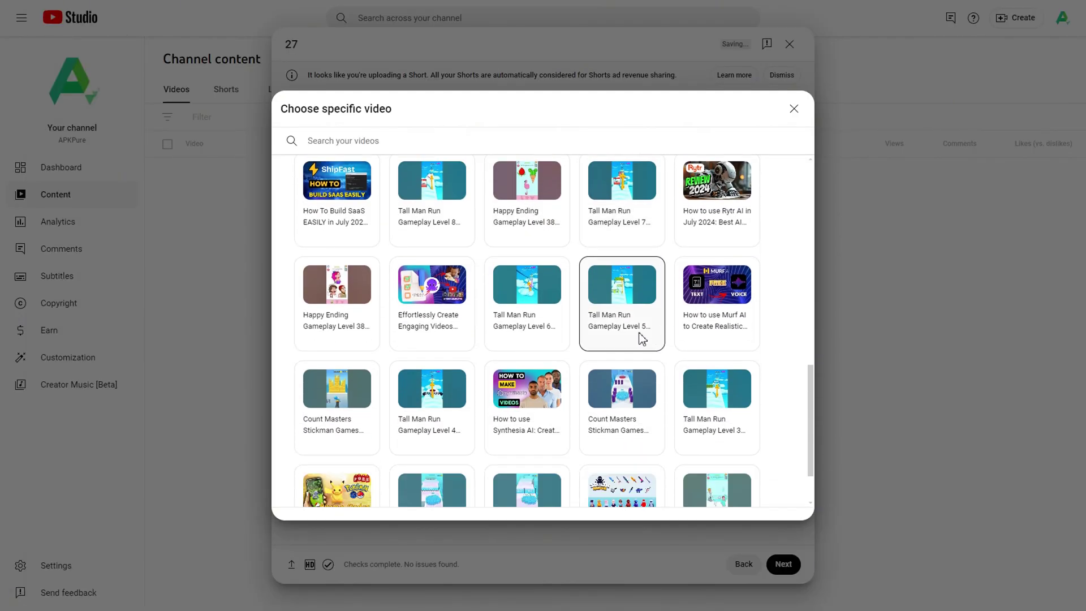
scroll(476, 344, "down", 1)
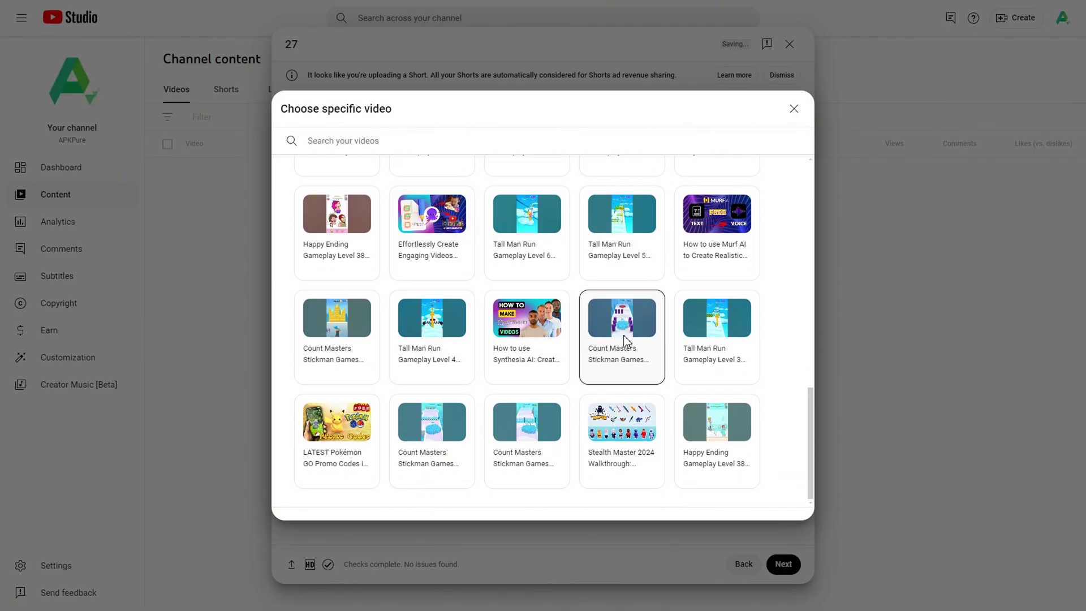